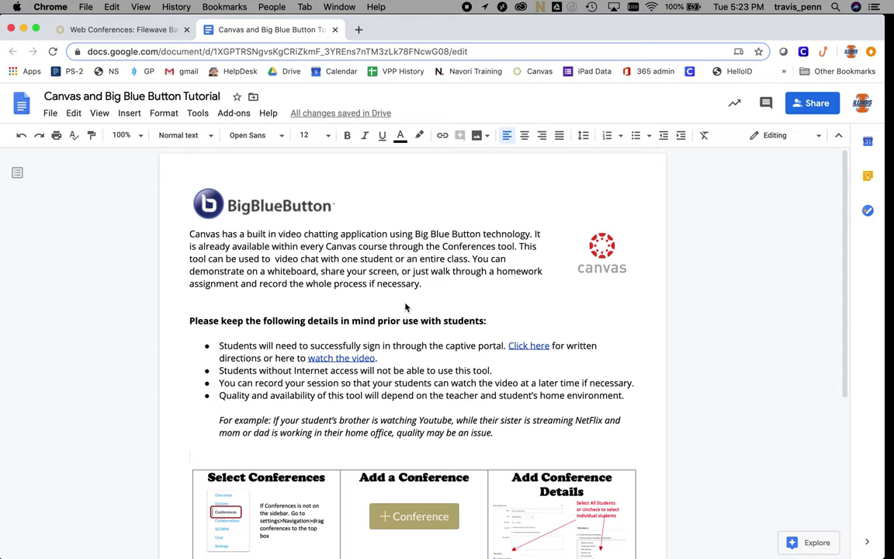
Skim the Canvas and Big Blue Button Tutorial, then return to the Canvas Conferences page
{"action": "scroll", "coordinate": [405, 307], "scroll_direction": "down", "scroll_amount": 6}
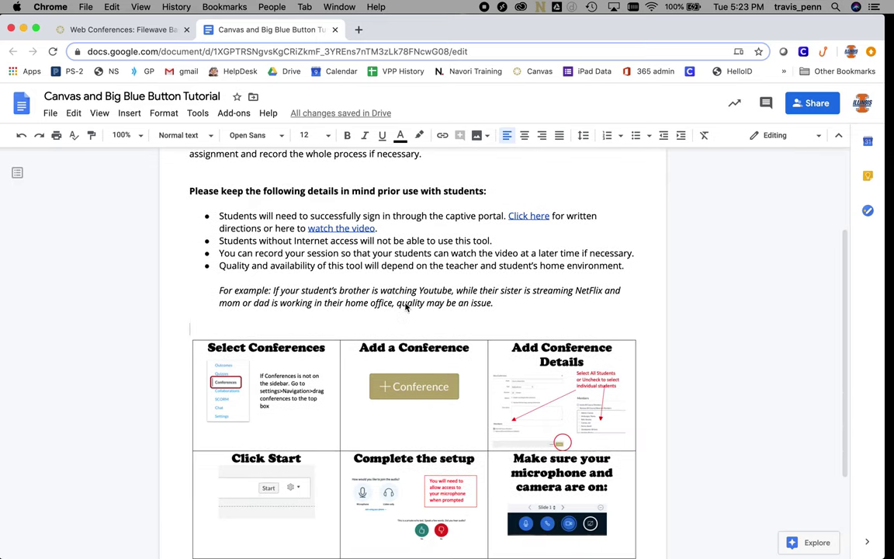
{"action": "scroll", "coordinate": [405, 303], "scroll_direction": "down", "scroll_amount": 1}
{"action": "scroll", "coordinate": [405, 303], "scroll_direction": "up", "scroll_amount": 7}
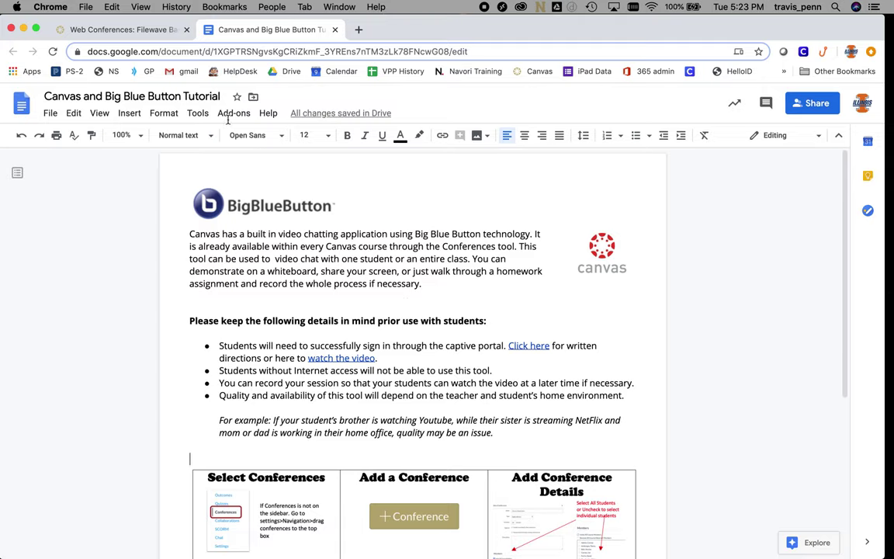
{"action": "left_click", "coordinate": [133, 31]}
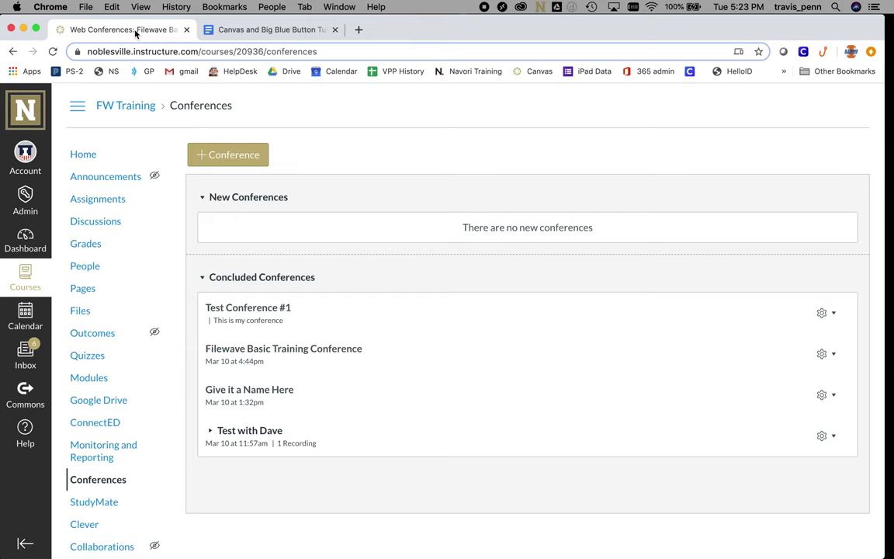
{"action": "left_click", "coordinate": [83, 155]}
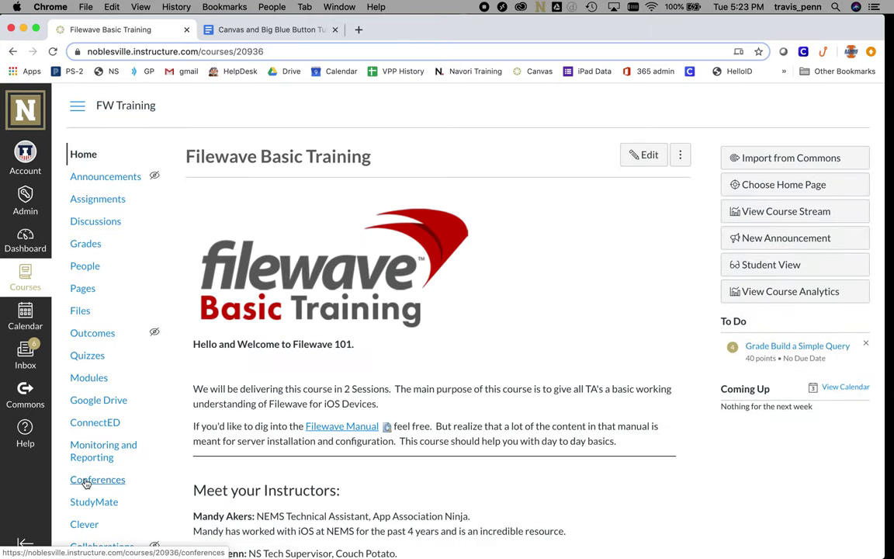
{"action": "scroll", "coordinate": [104, 483], "scroll_direction": "down", "scroll_amount": 2}
{"action": "scroll", "coordinate": [107, 484], "scroll_direction": "down", "scroll_amount": 1}
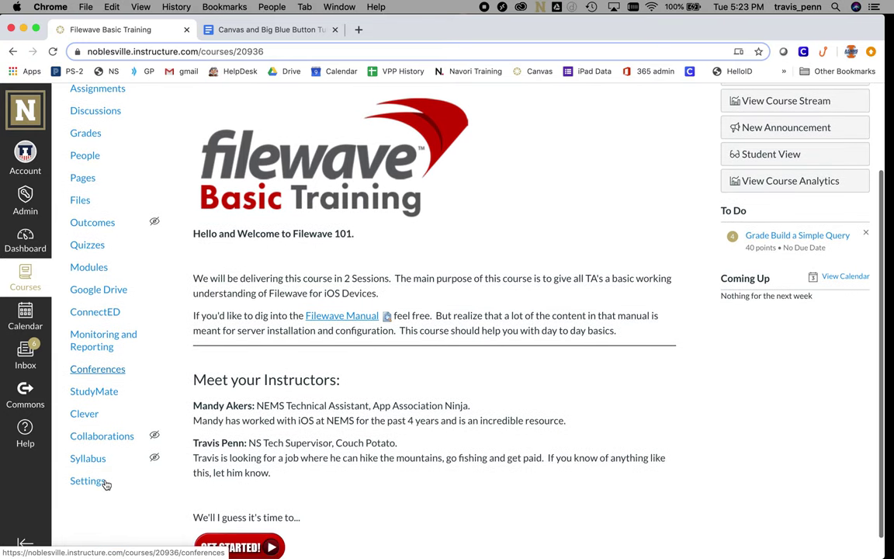
{"action": "left_click", "coordinate": [92, 482]}
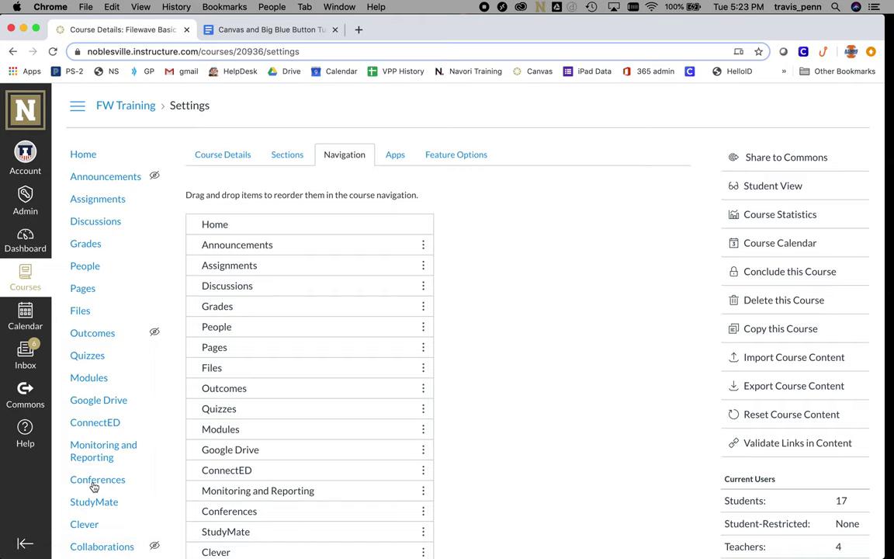
{"action": "scroll", "coordinate": [506, 344], "scroll_direction": "down", "scroll_amount": 6}
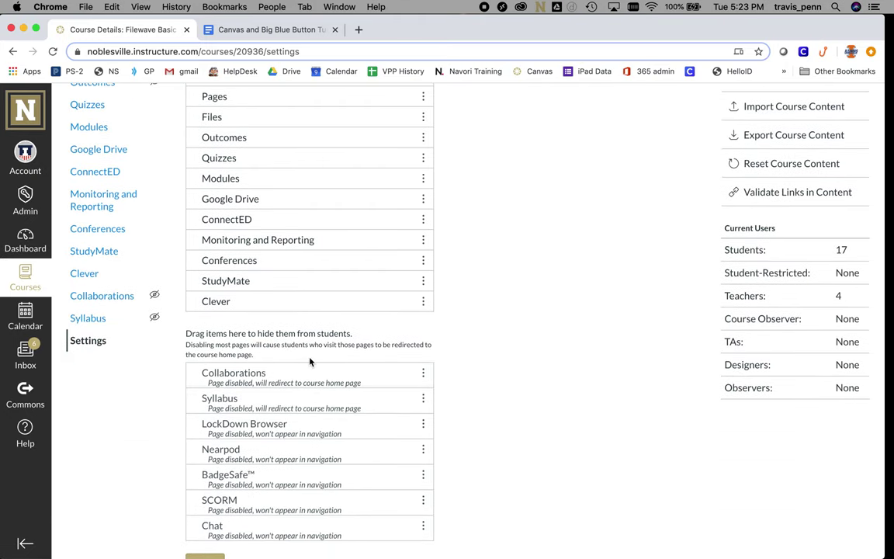
{"action": "scroll", "coordinate": [515, 196], "scroll_direction": "up", "scroll_amount": 6}
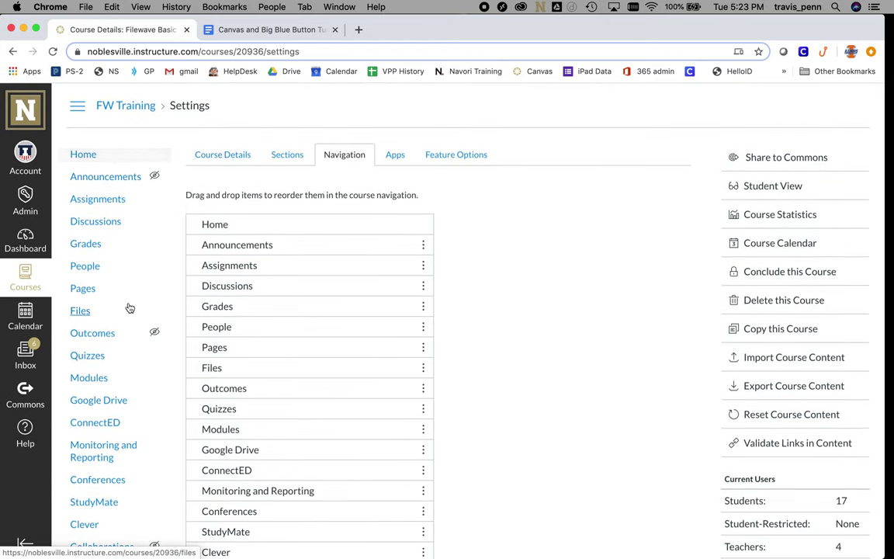
{"action": "scroll", "coordinate": [128, 308], "scroll_direction": "down", "scroll_amount": 3}
{"action": "scroll", "coordinate": [130, 308], "scroll_direction": "down", "scroll_amount": 2}
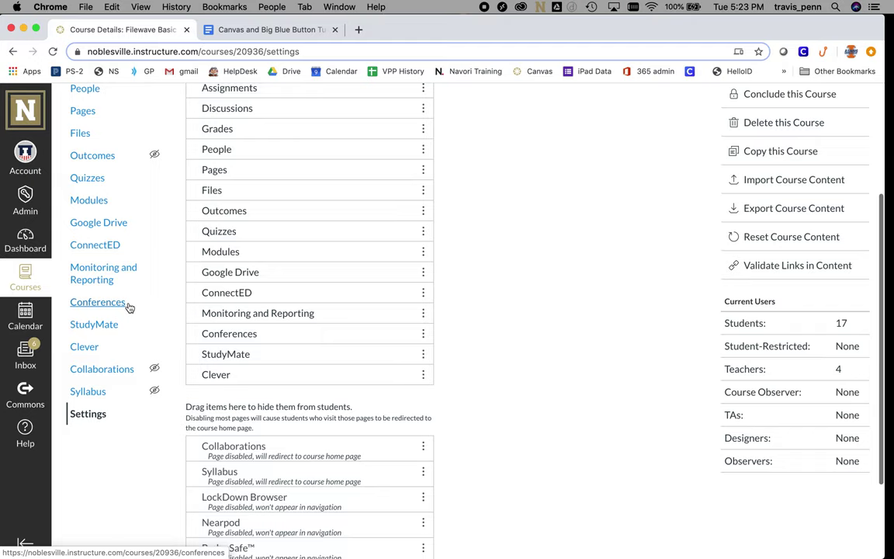
{"action": "left_click", "coordinate": [112, 308]}
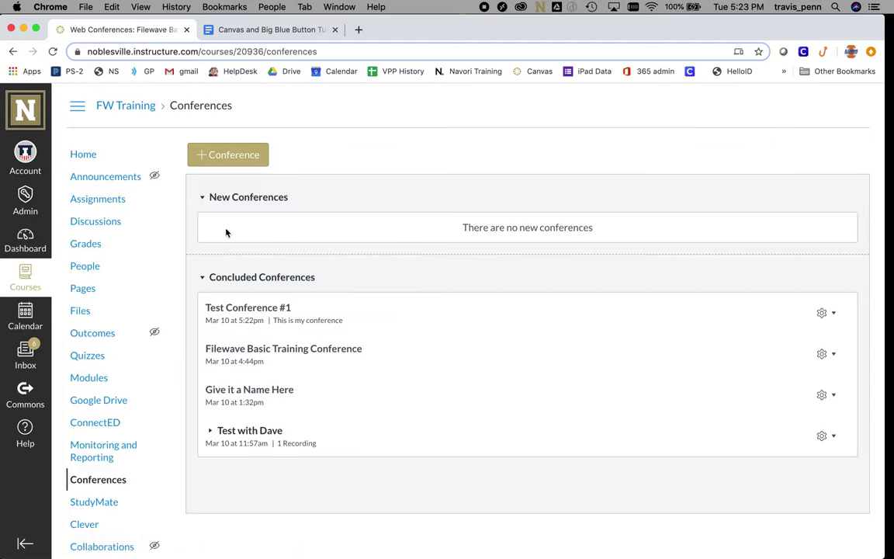
Start a new conference and name it 'Test Conference #2'
{"action": "left_click", "coordinate": [225, 154]}
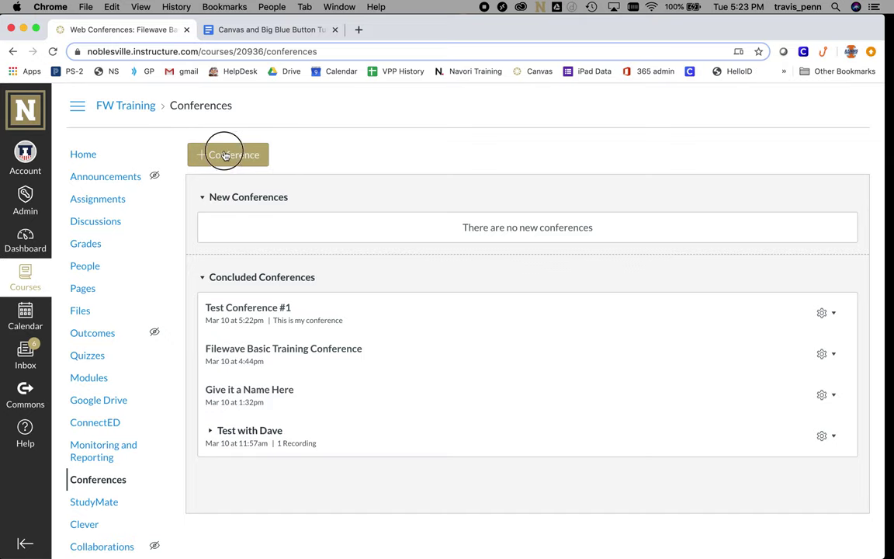
{"action": "triple_click", "coordinate": [493, 151]}
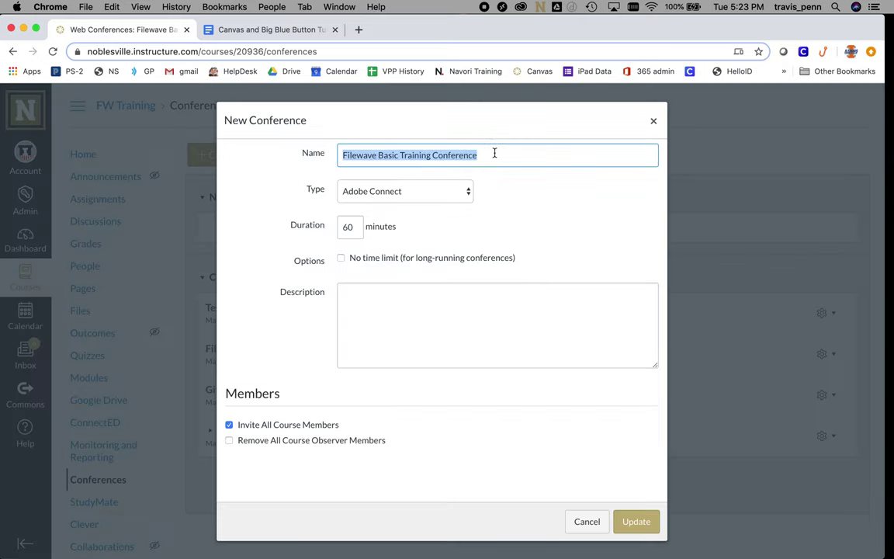
{"action": "type", "text": "Test Conference #2"}
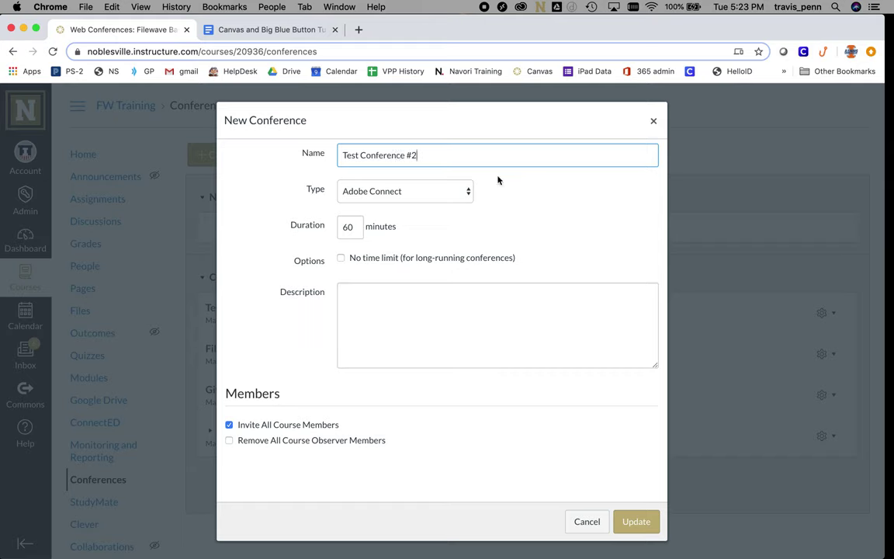
Set type to BigBlueButton, enable recording, and add description 'This is my conference'
{"action": "left_click", "coordinate": [386, 191]}
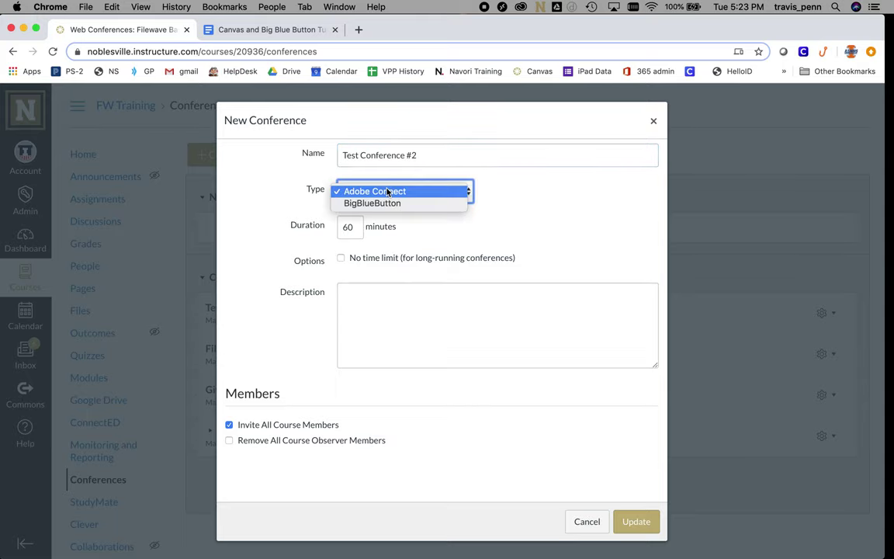
{"action": "left_click", "coordinate": [394, 204]}
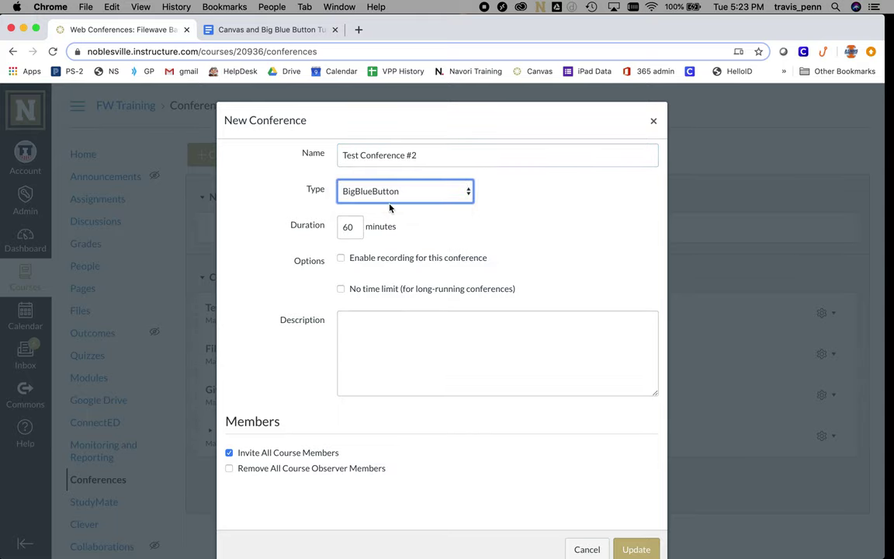
{"action": "left_click", "coordinate": [341, 259]}
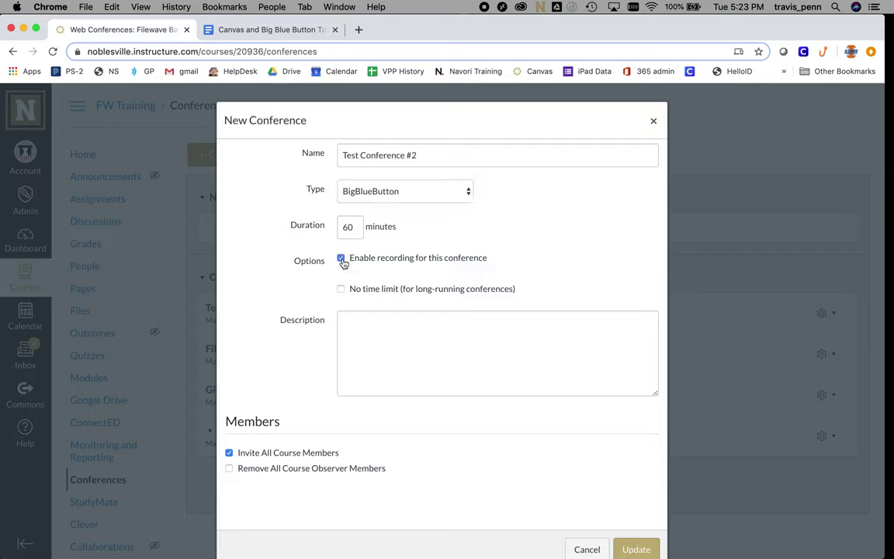
{"action": "left_click", "coordinate": [359, 337]}
{"action": "type", "text": "This is my conference"}
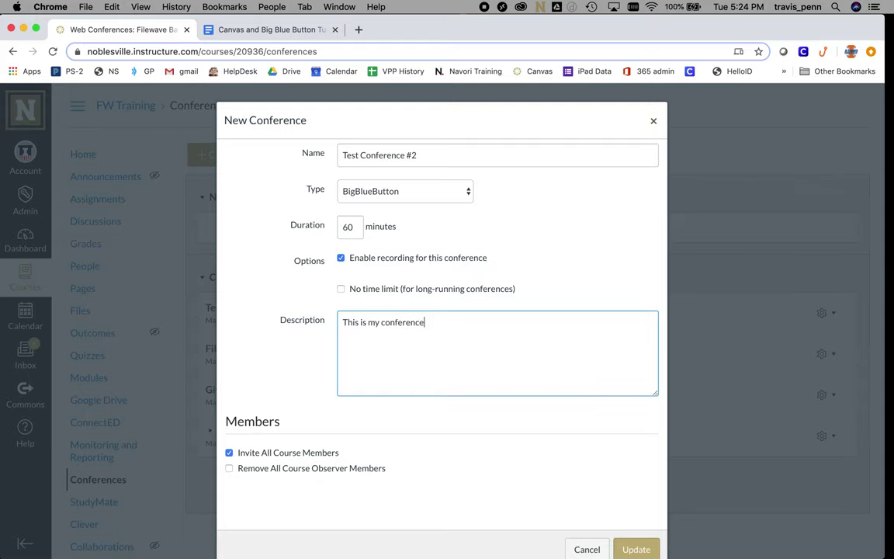
Uncheck inviting all course members and removing observers, and tick one student as invitee
{"action": "scroll", "coordinate": [293, 362], "scroll_direction": "down", "scroll_amount": 2}
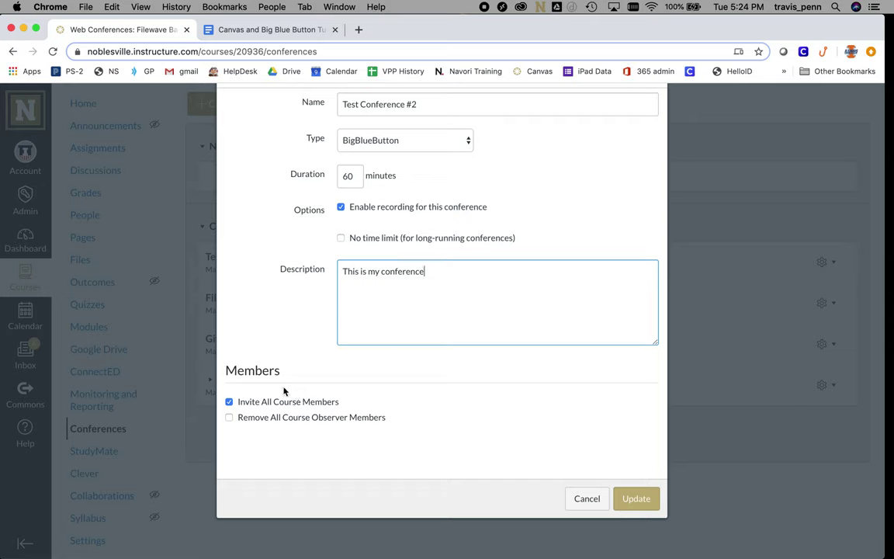
{"action": "left_click", "coordinate": [229, 418]}
{"action": "left_click", "coordinate": [230, 402]}
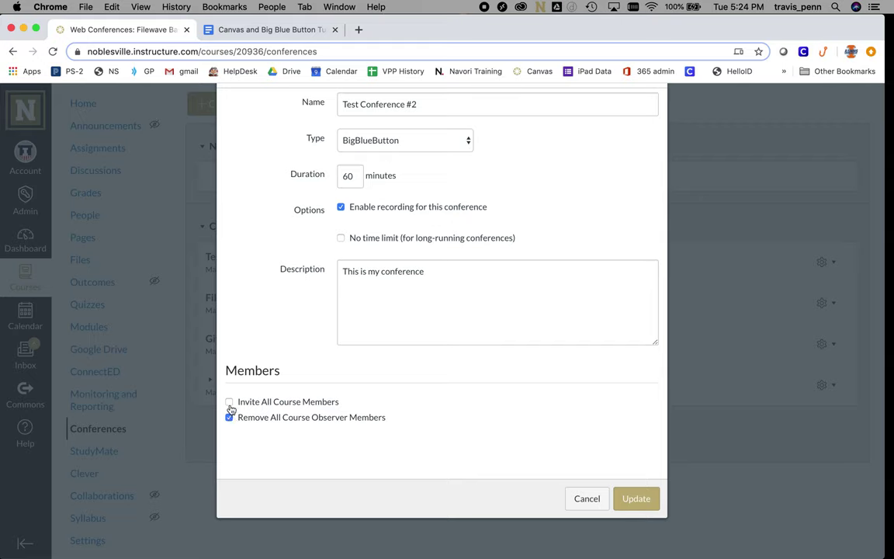
{"action": "left_click", "coordinate": [230, 417]}
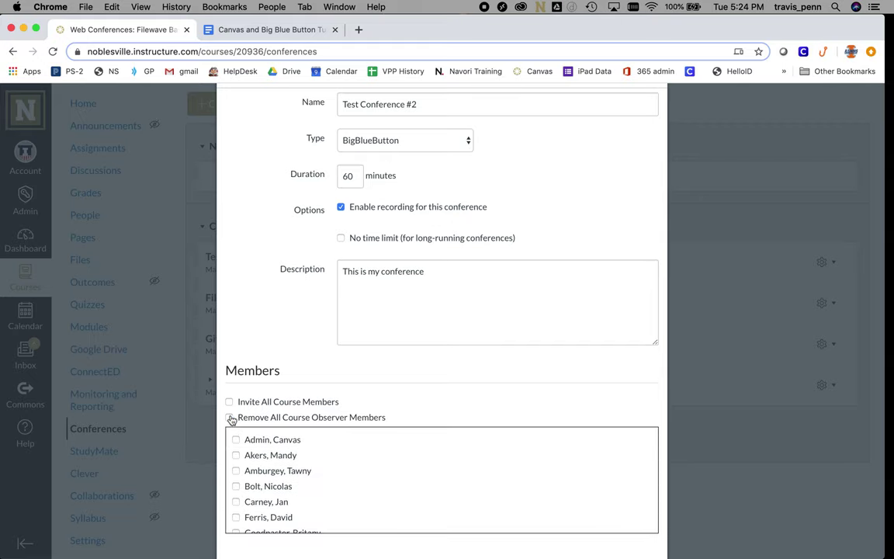
{"action": "scroll", "coordinate": [295, 472], "scroll_direction": "down", "scroll_amount": 1}
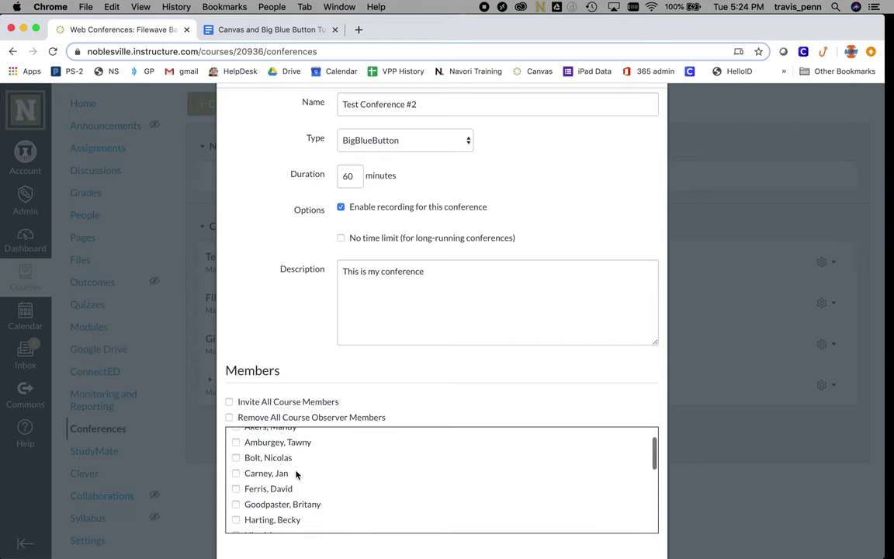
{"action": "left_click", "coordinate": [236, 484]}
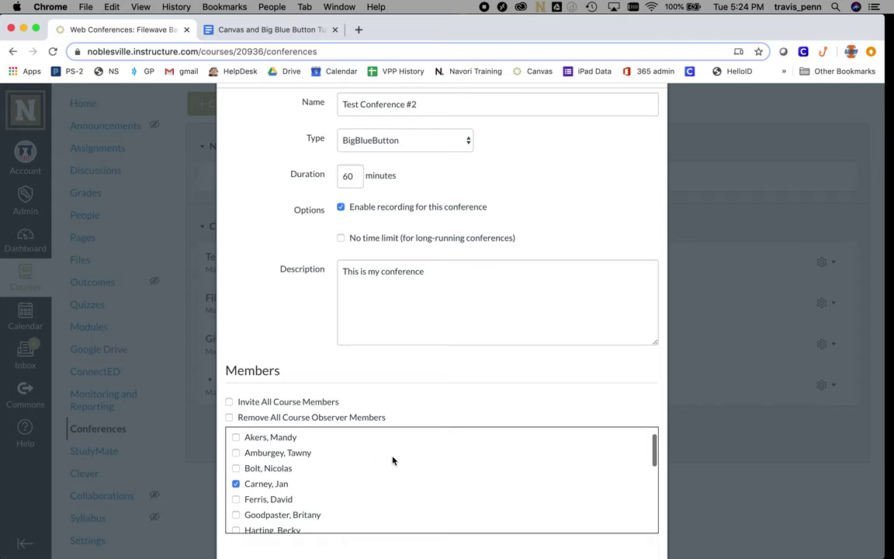
Save Test Conference #2 with Update
{"action": "scroll", "coordinate": [392, 461], "scroll_direction": "down", "scroll_amount": 5}
{"action": "scroll", "coordinate": [393, 461], "scroll_direction": "down", "scroll_amount": 2}
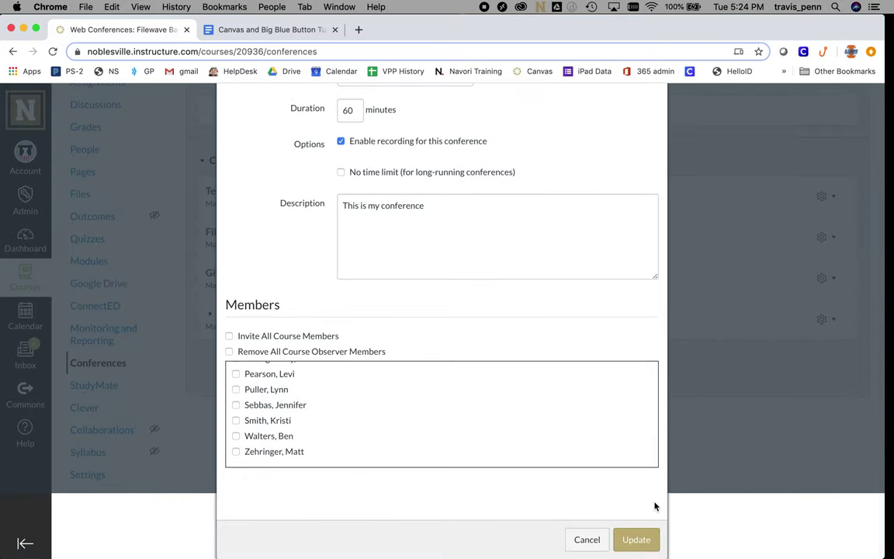
{"action": "left_click", "coordinate": [636, 539]}
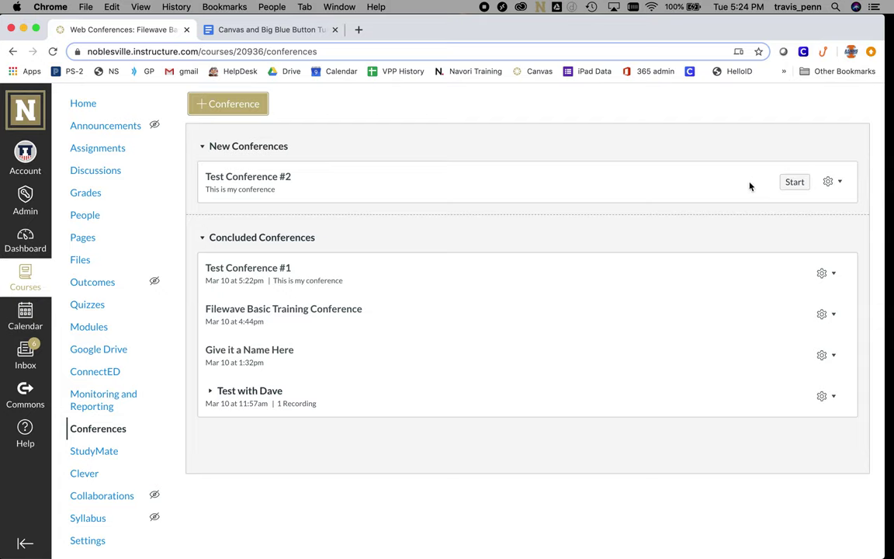
Start Test Conference #2 and join audio via microphone, allowing mic access and confirming the echo test
{"action": "left_click", "coordinate": [795, 183]}
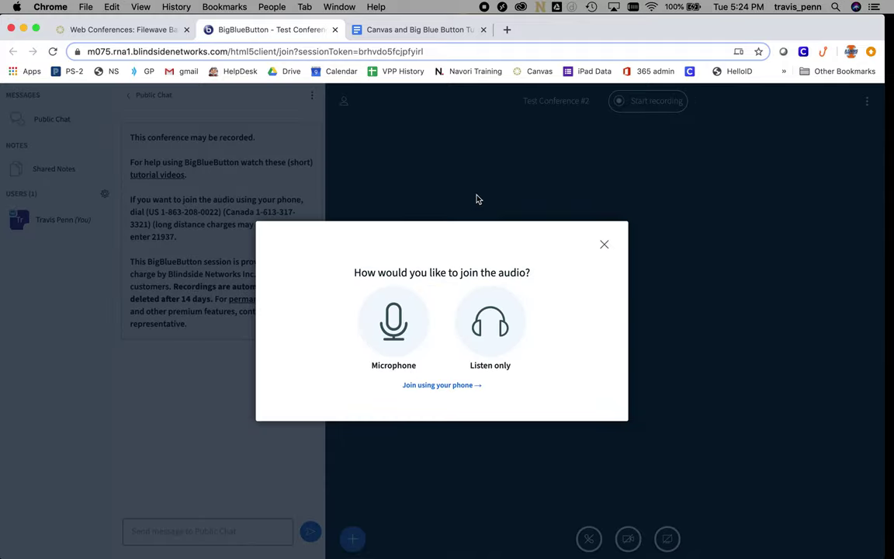
{"action": "left_click", "coordinate": [382, 328]}
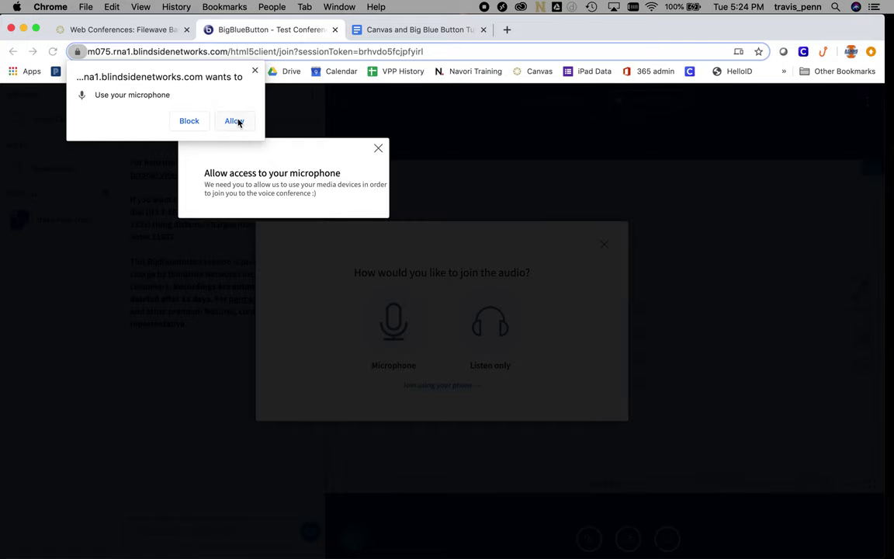
{"action": "left_click", "coordinate": [234, 121]}
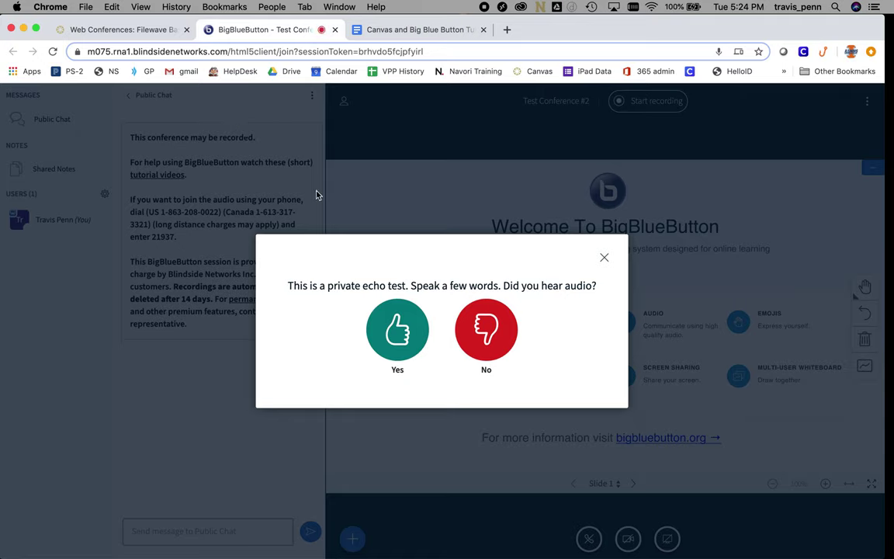
{"action": "key", "text": "XF86AudioMute"}
{"action": "left_click", "coordinate": [392, 336]}
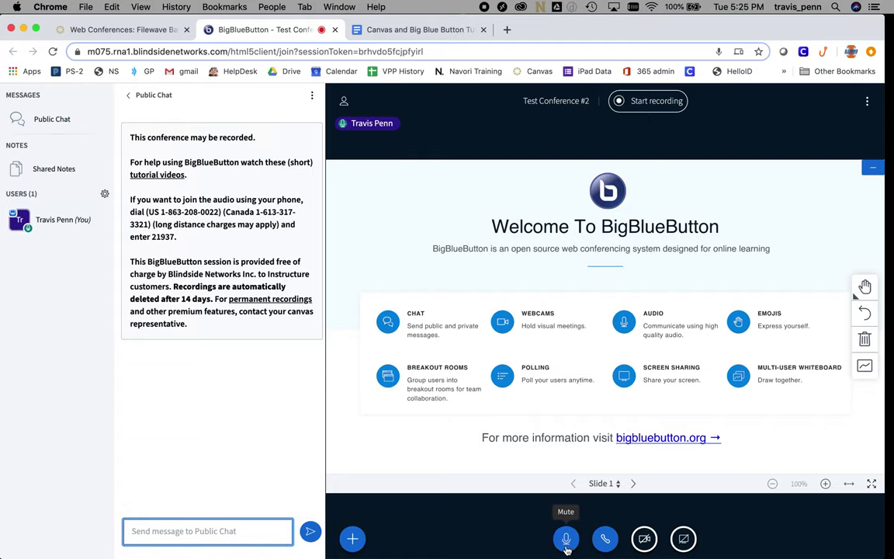
Allow camera access and start sharing the webcam in the conference
{"action": "left_click", "coordinate": [644, 538]}
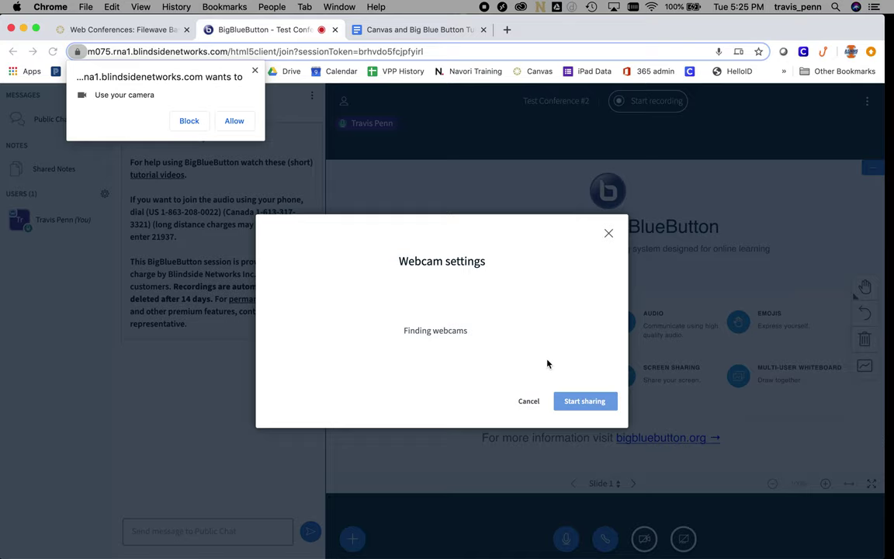
{"action": "left_click", "coordinate": [236, 121]}
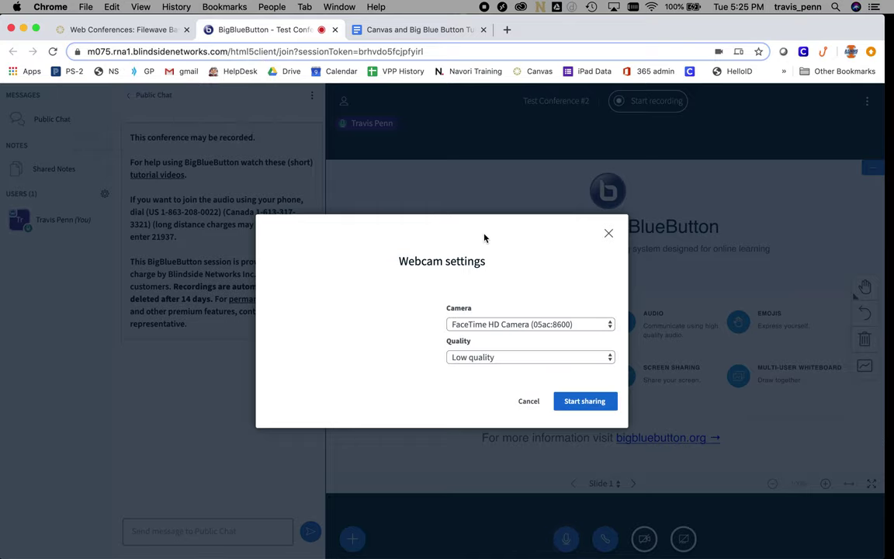
{"action": "left_click", "coordinate": [587, 402]}
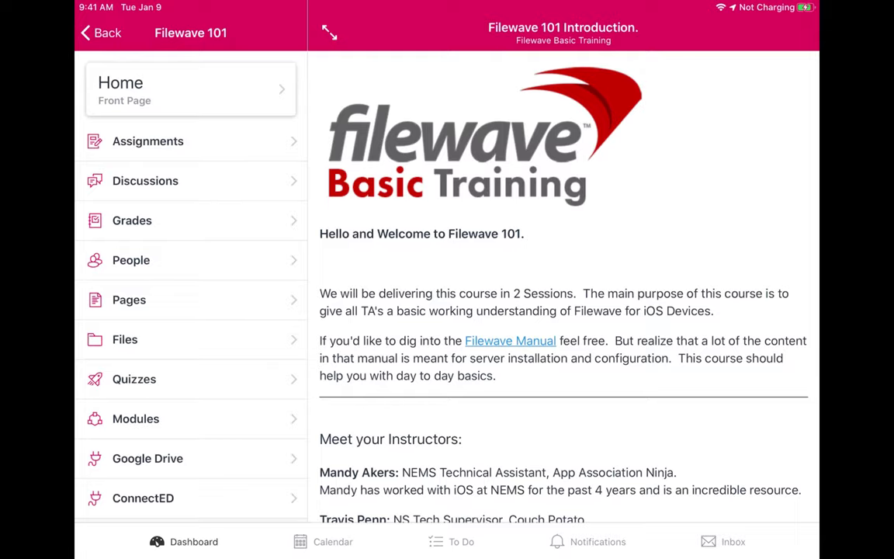
On the iPad, go to the course's Conferences and join Test Conference #2
{"action": "scroll", "coordinate": [190, 310], "scroll_direction": "down", "scroll_amount": 3}
{"action": "left_click", "coordinate": [147, 421]}
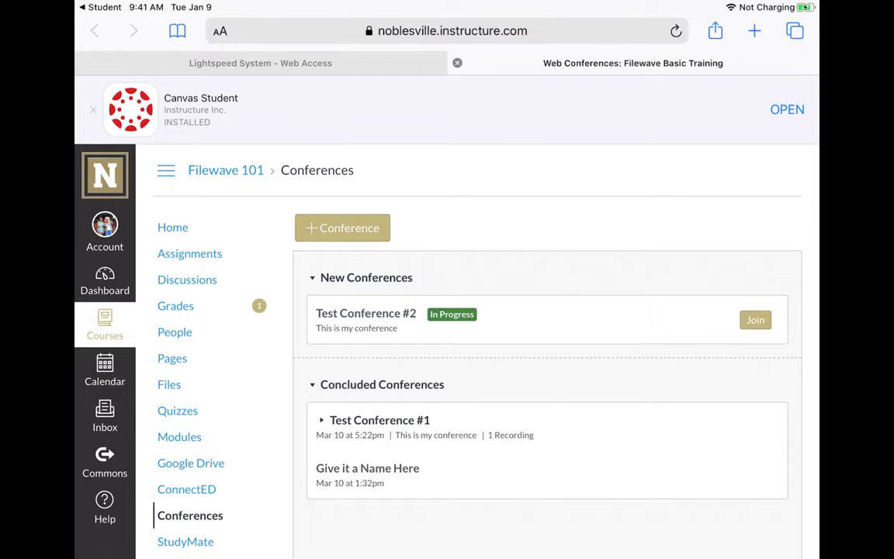
{"action": "left_click", "coordinate": [755, 320]}
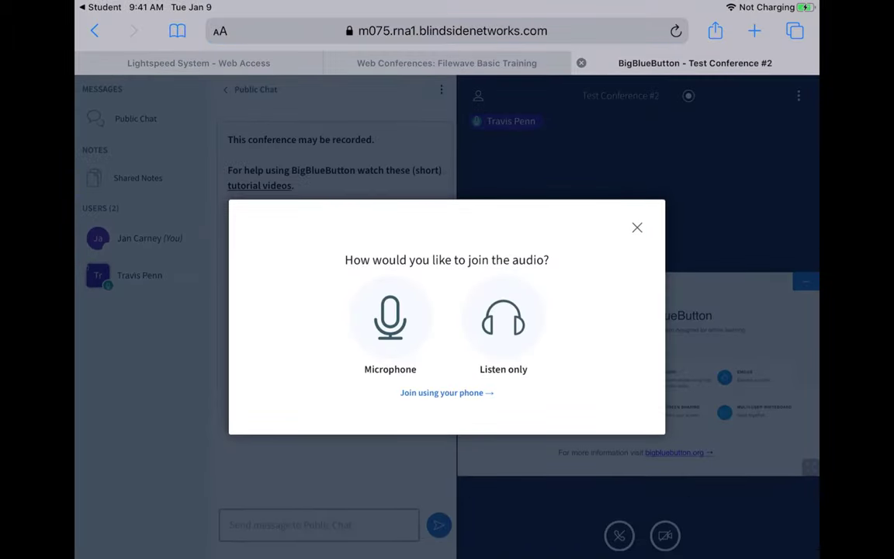
Join the student's audio by microphone, pass the echo test, and hide the presentation to enlarge the webcam
{"action": "left_click", "coordinate": [390, 318]}
{"action": "left_click", "coordinate": [496, 325]}
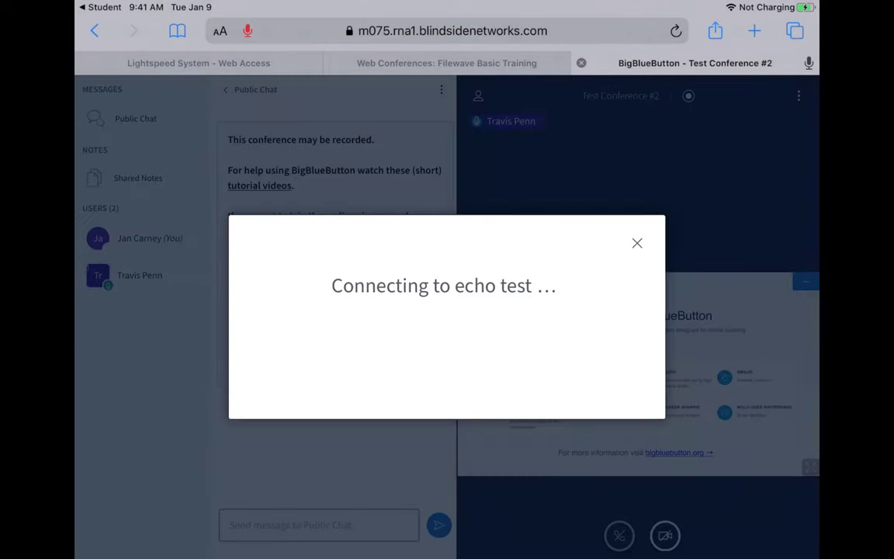
{"action": "left_click", "coordinate": [395, 328]}
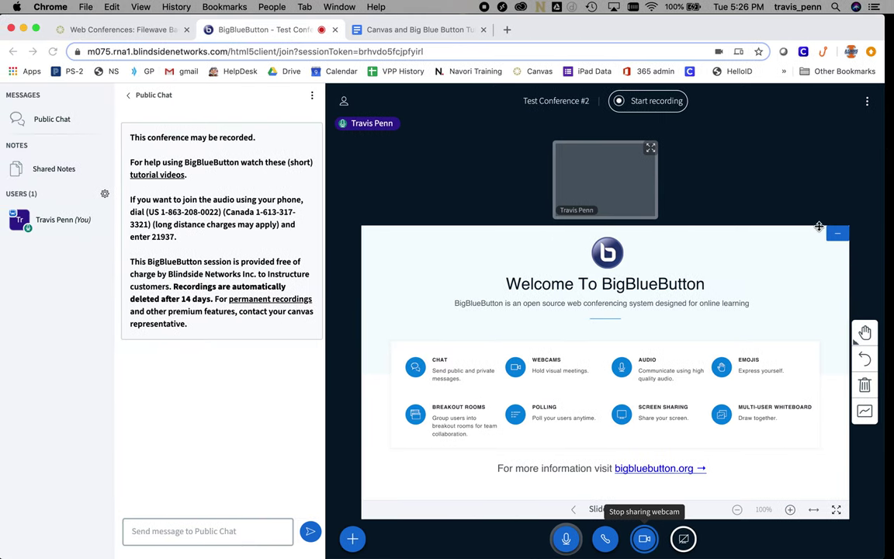
{"action": "left_click", "coordinate": [838, 233]}
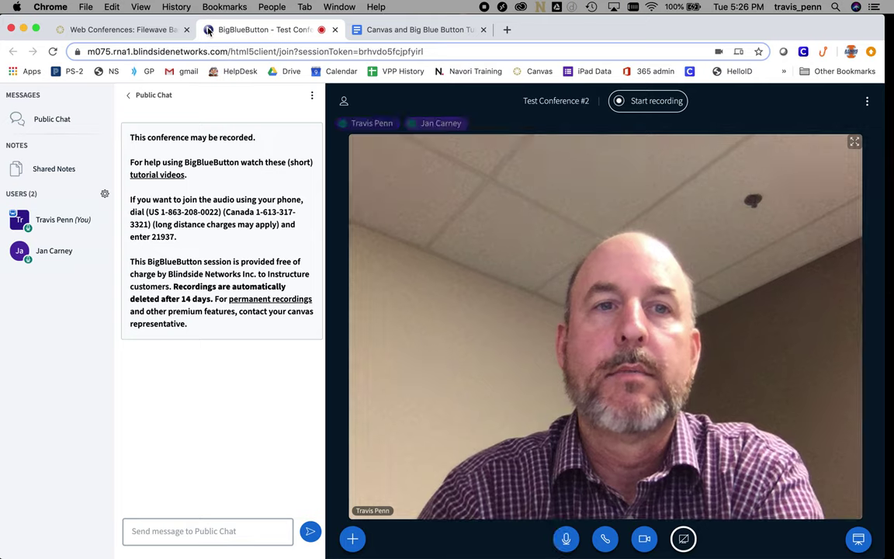
Close the BigBlueButton tab to return to Canvas Conferences showing Test Conference #2 In Progress
{"action": "left_click", "coordinate": [336, 31]}
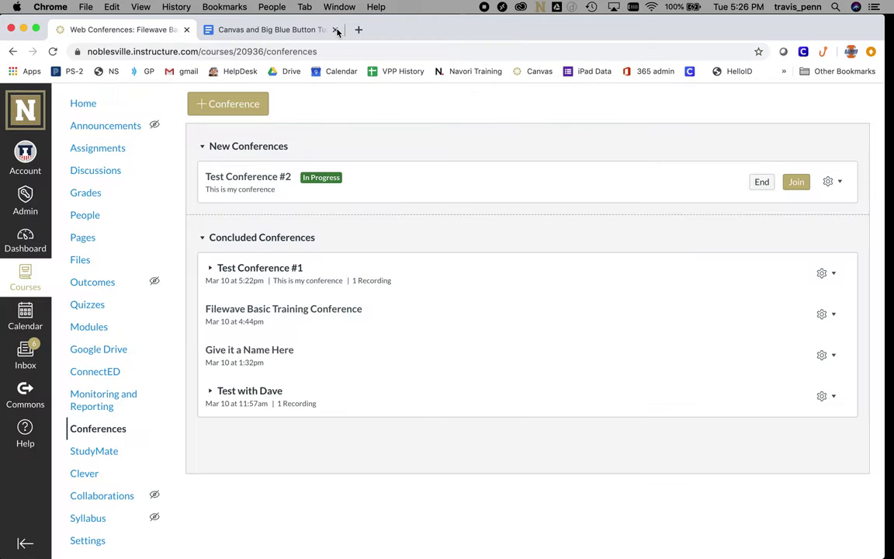